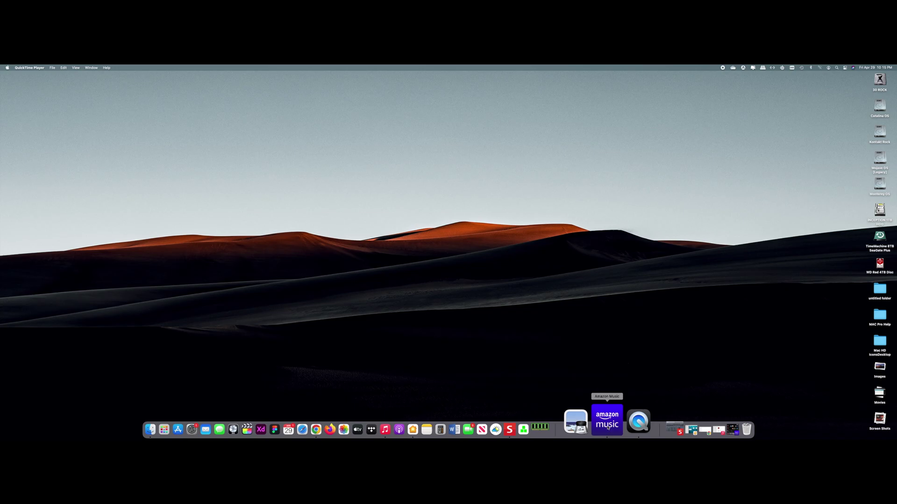
Launch Amazon Music and show the Albums in the Music library, including Dawn FM
click(607, 420)
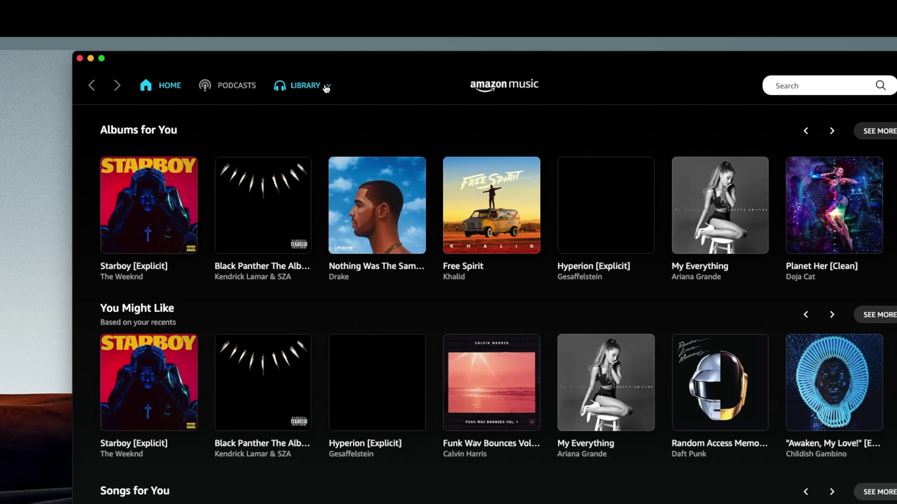
click(326, 87)
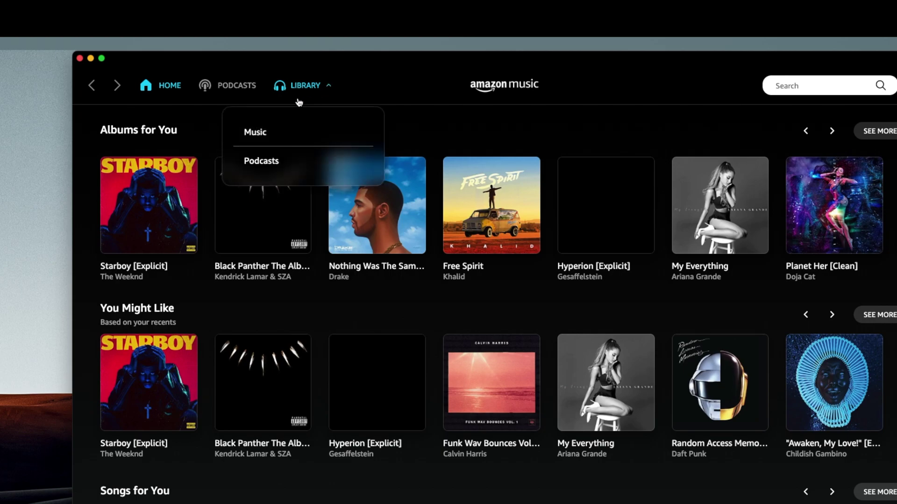
click(254, 132)
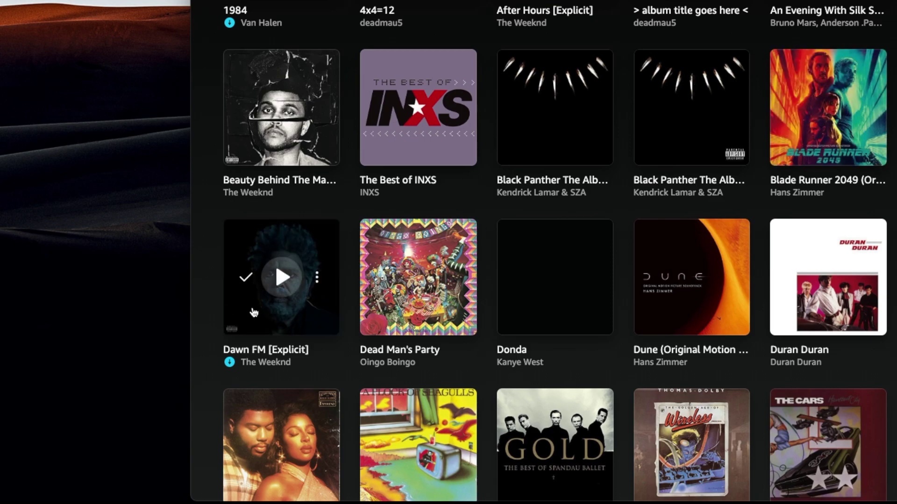
mouse_move(281, 278)
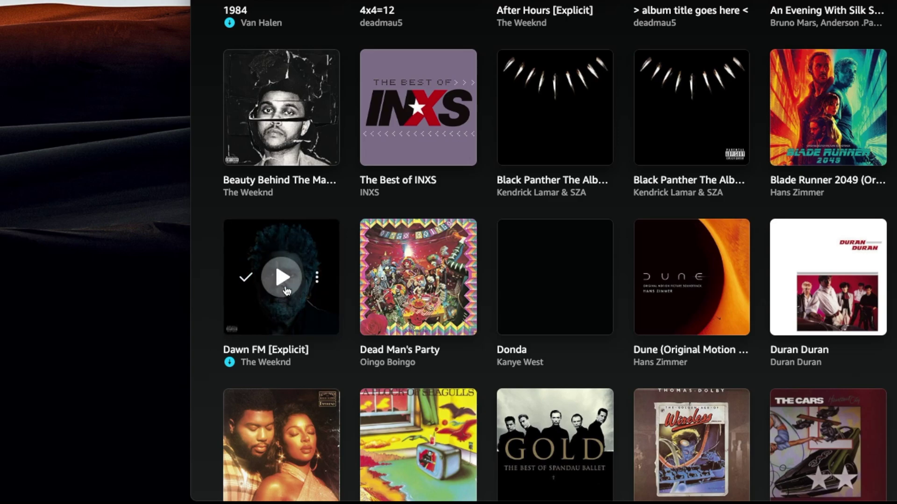
Download Dawn FM [Explicit] from its album options, then reopen and dismiss the options menu
click(320, 279)
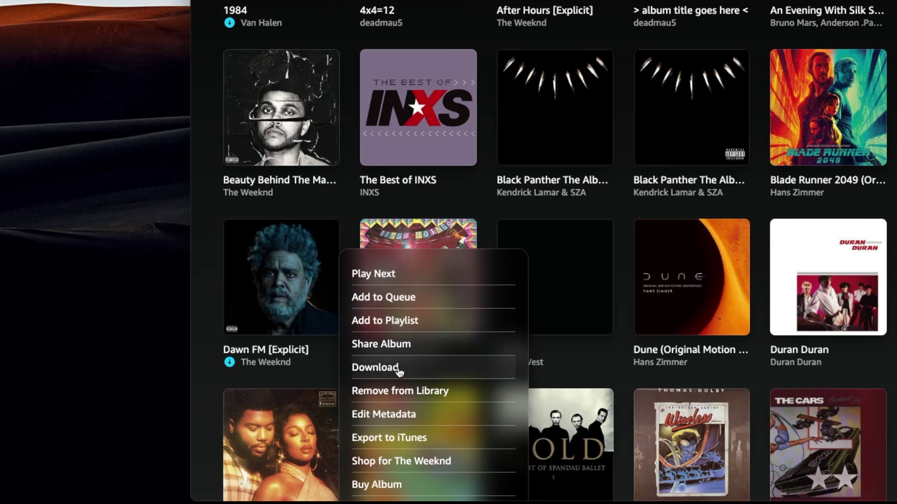
click(377, 369)
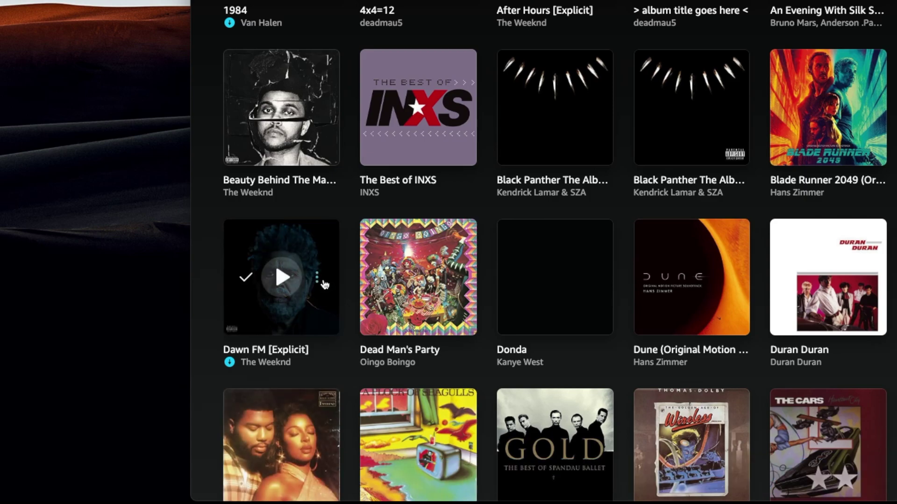
click(319, 283)
click(316, 278)
key(Escape)
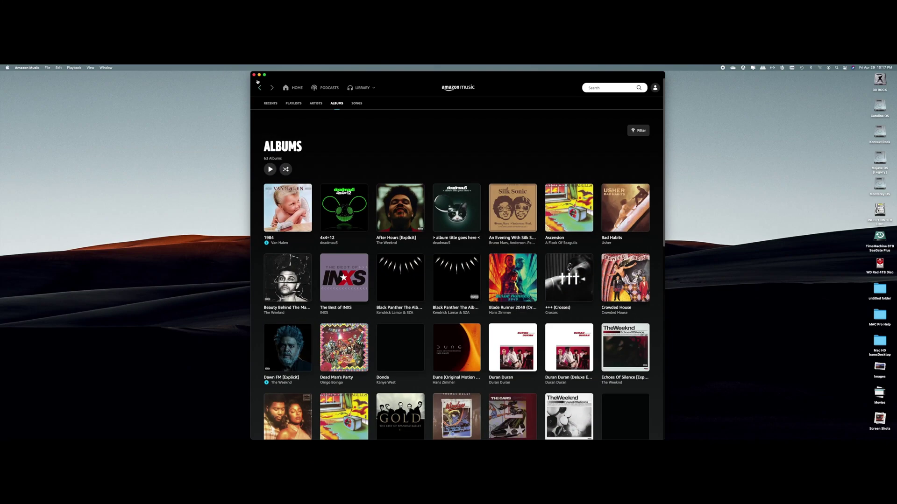
Minimize Amazon Music, restore Apple Music, and place a Finder window up and left
click(258, 74)
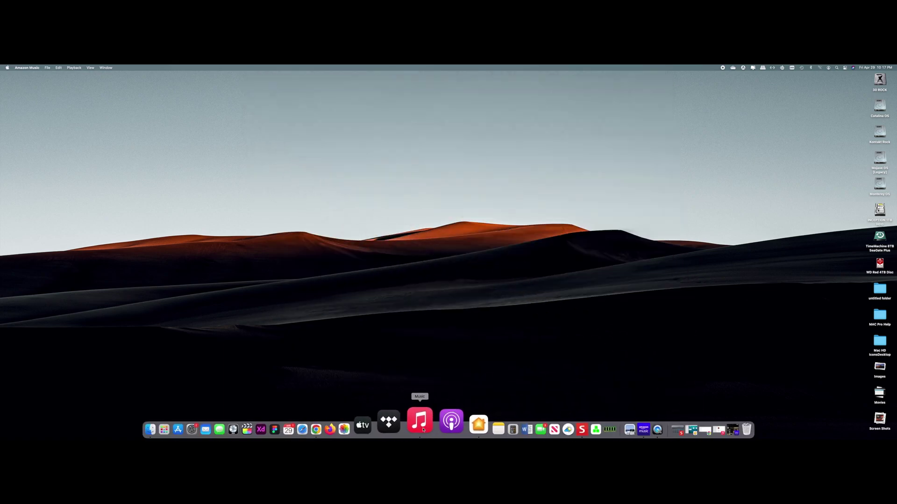
click(420, 421)
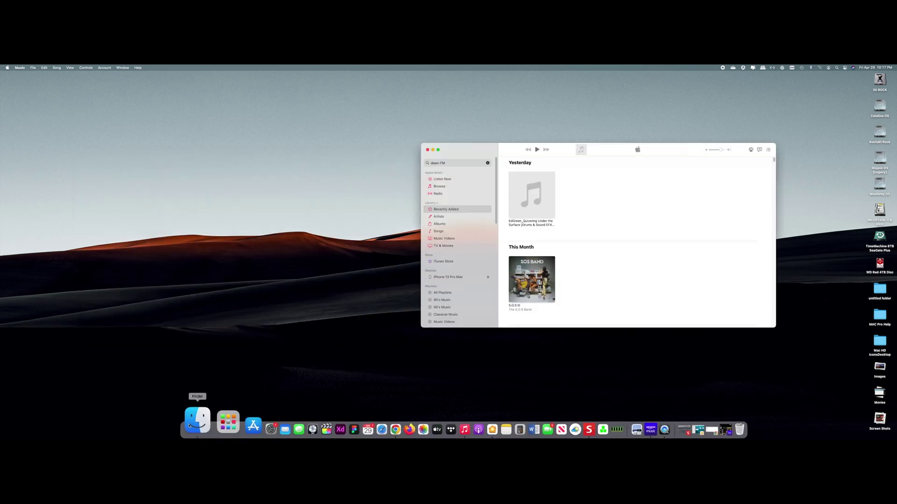
click(198, 419)
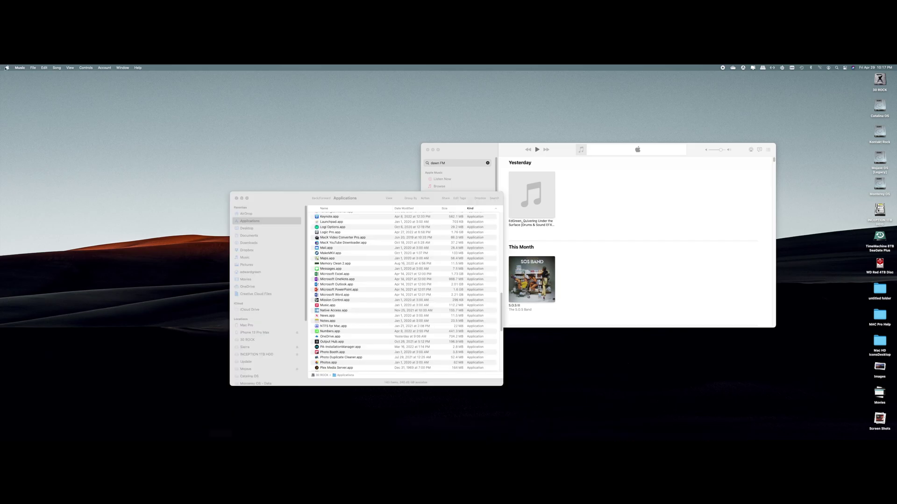
drag(276, 198, 146, 95)
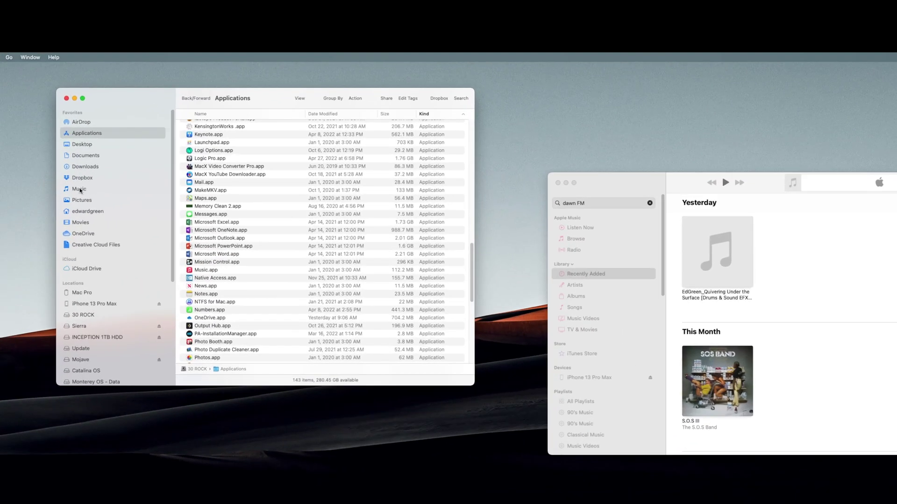
Expand Music › Amazon Music › The Weeknd › Dawn FM [Explicit] to list its tracks
click(80, 190)
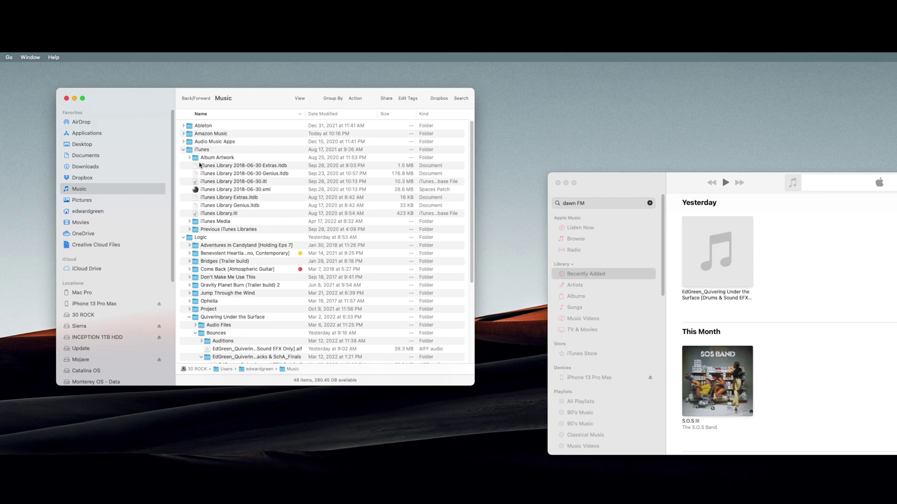
click(193, 133)
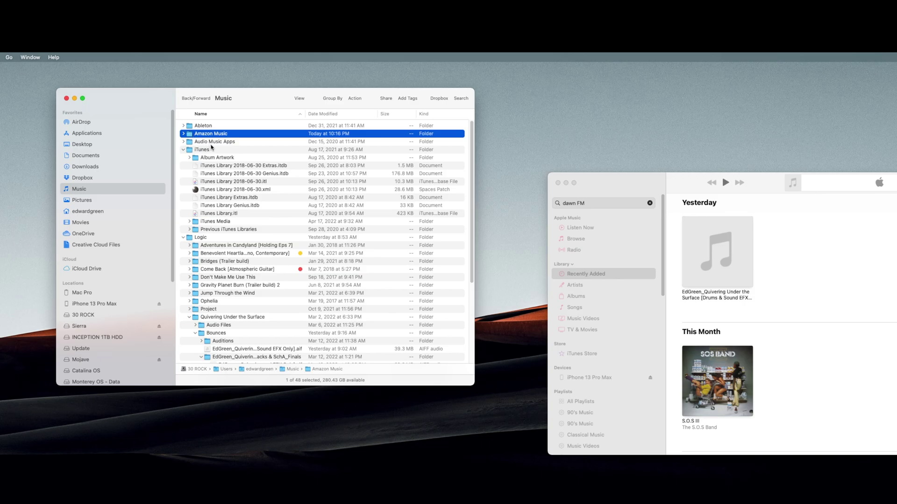
click(183, 133)
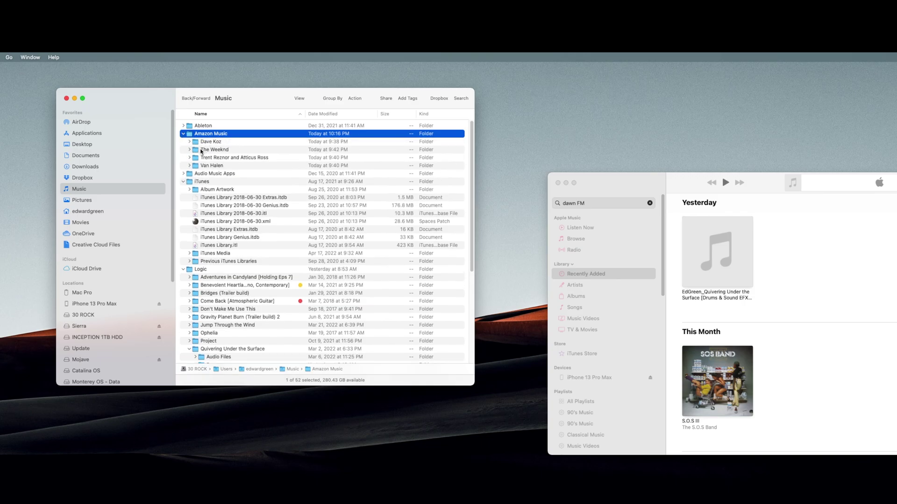
click(202, 149)
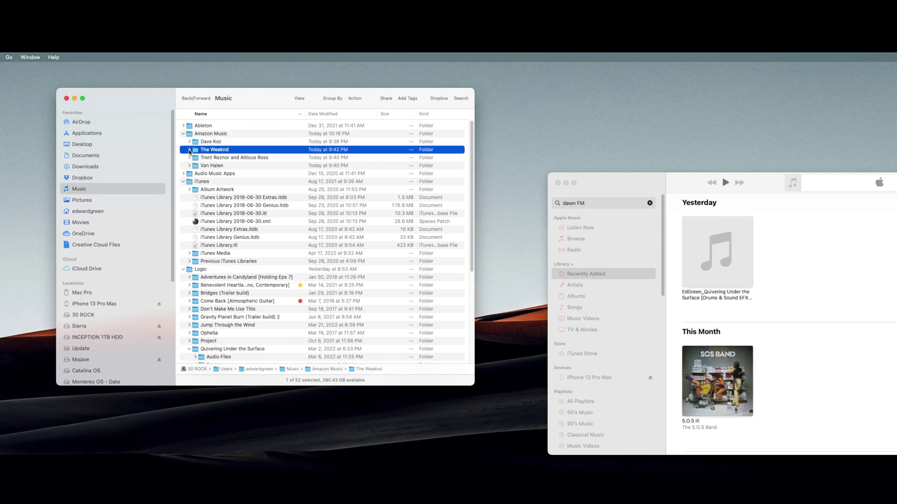
click(189, 150)
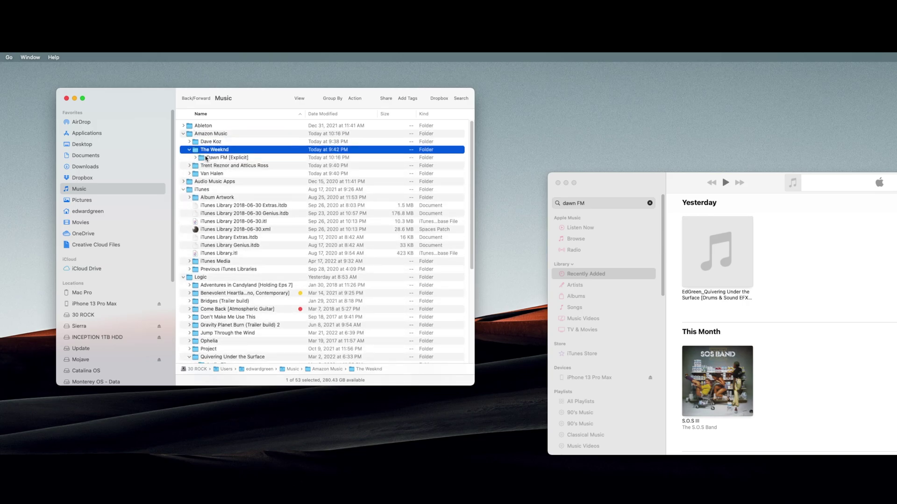
click(207, 158)
click(196, 158)
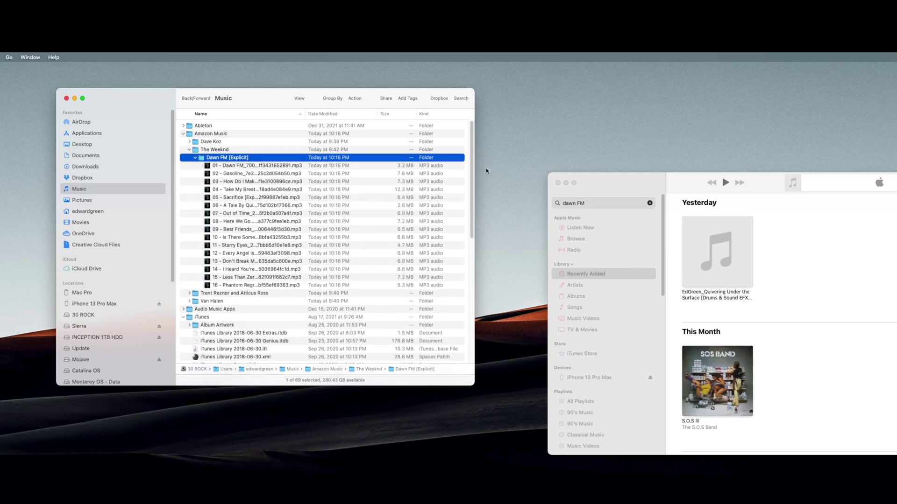
Widen the Finder window and drag the Dawn FM [Explicit] folder onto Apple Music
mouse_move(480, 172)
mouse_down()
mouse_move(620, 174)
mouse_move(614, 260)
mouse_up()
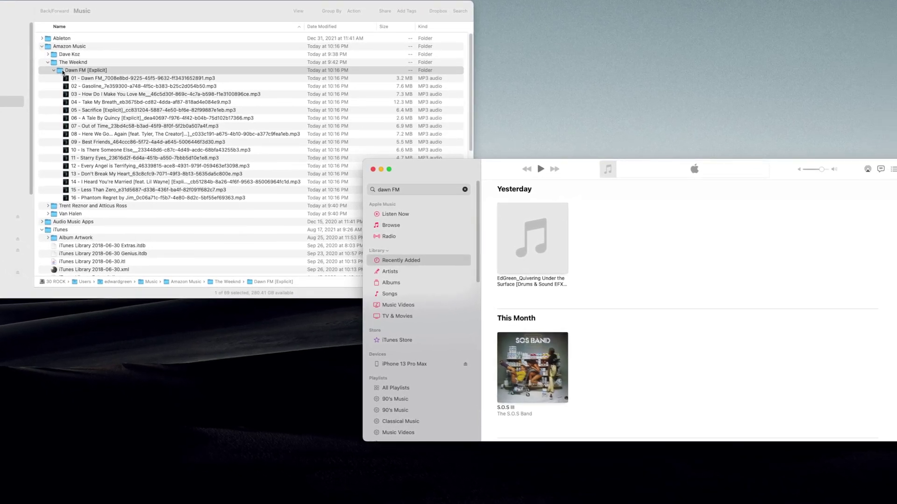
drag(62, 71, 675, 285)
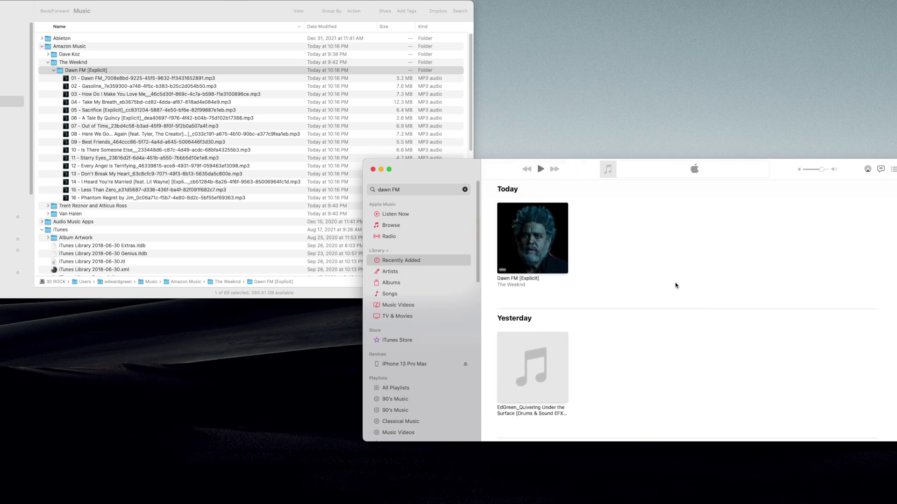
mouse_move(533, 238)
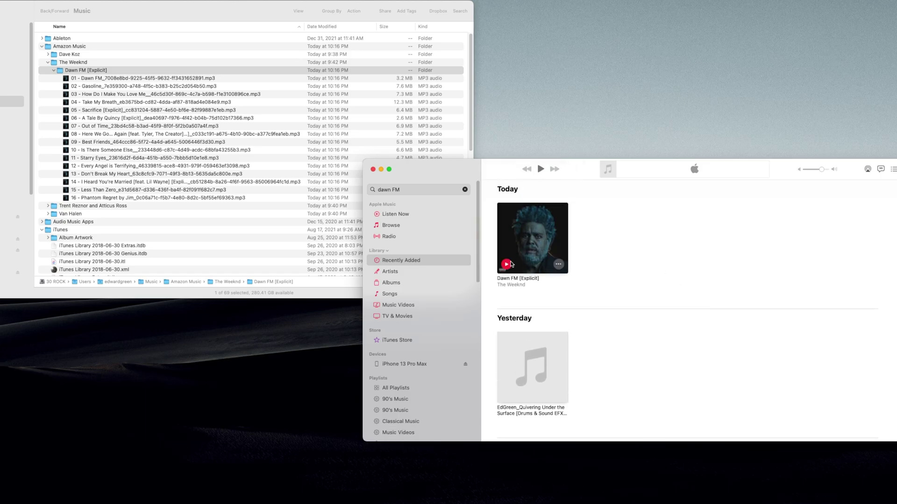
Play Dawn FM from its cover in Apple Music and open its album page
click(505, 265)
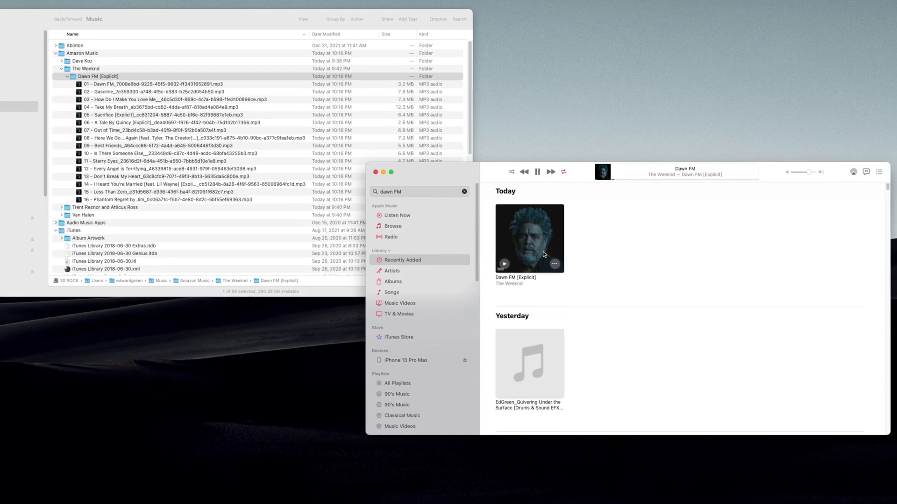
click(544, 254)
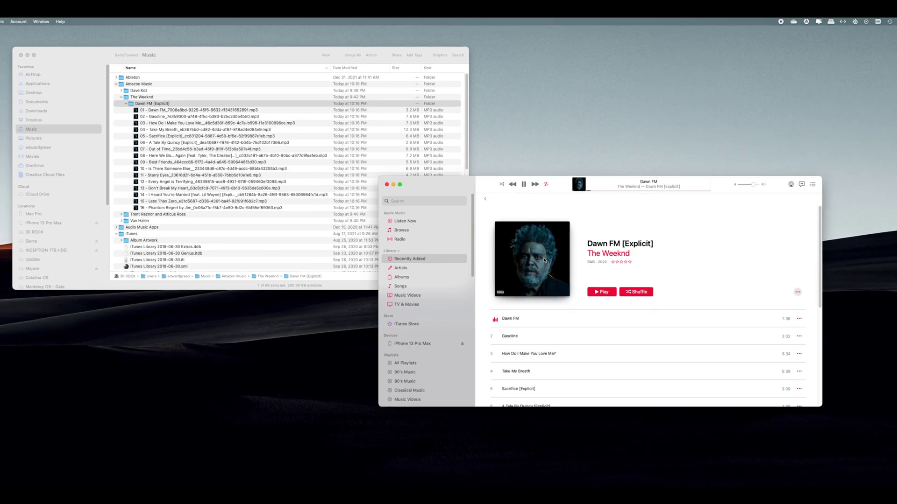
scroll(545, 261, down, 3)
scroll(543, 261, down, 2)
scroll(544, 261, down, 3)
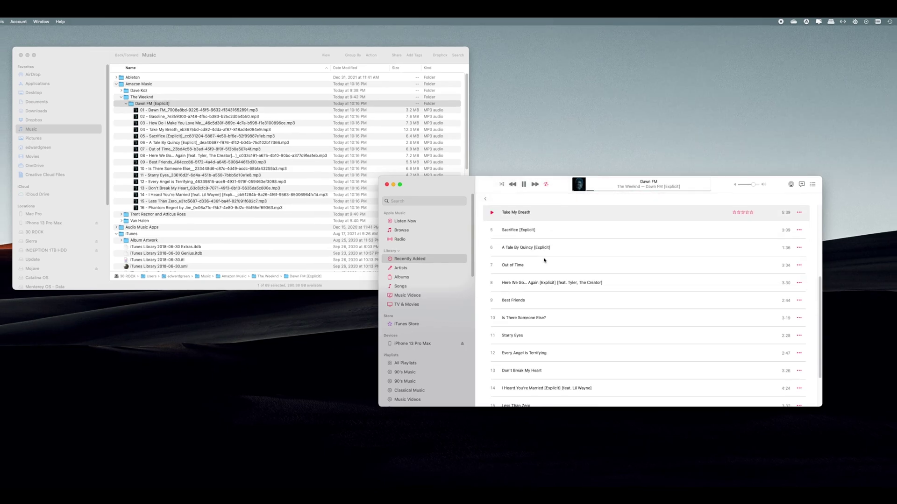
scroll(544, 260, up, 5)
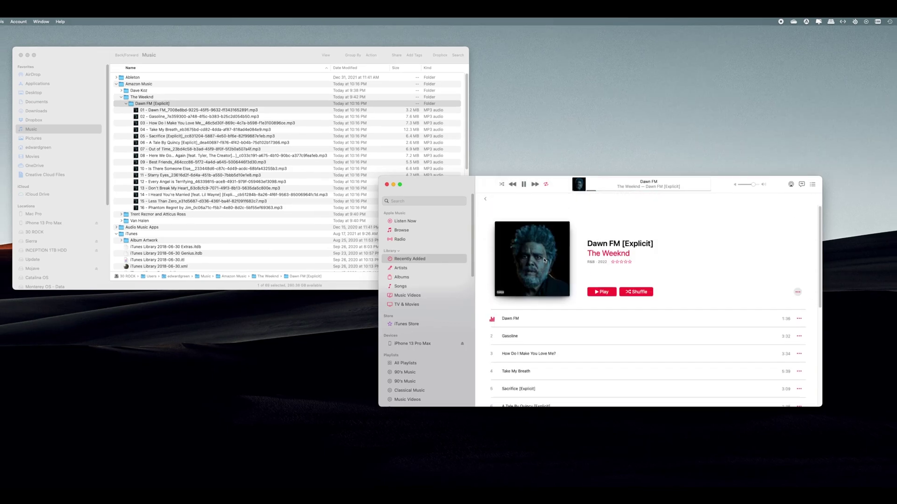